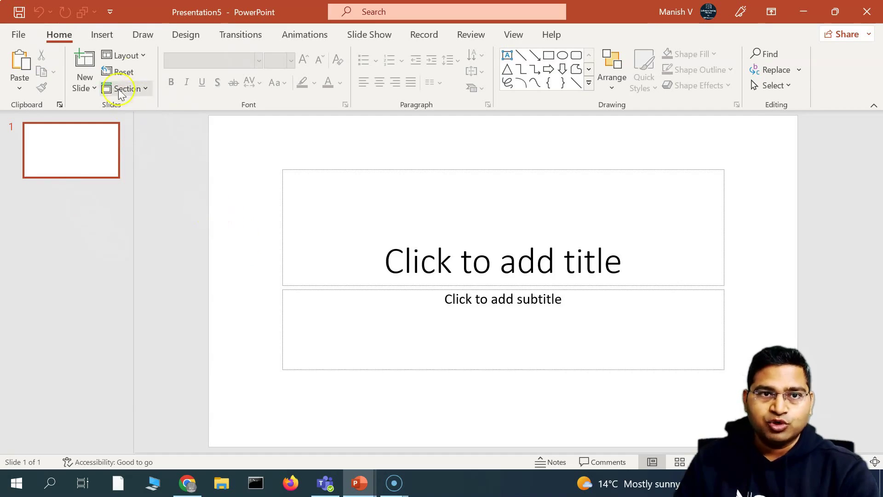
Bring up the Photo Album choices from the Insert ribbon.
{"action": "left_click", "coordinate": [104, 36]}
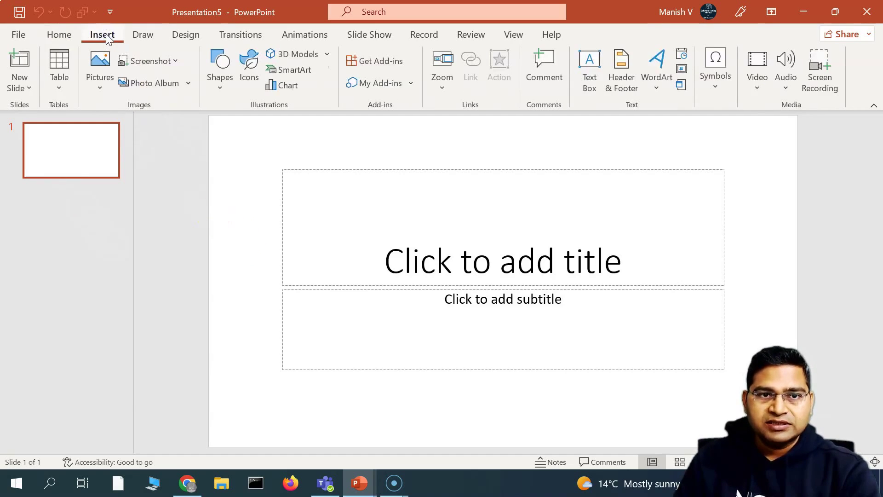
{"action": "left_click", "coordinate": [187, 84]}
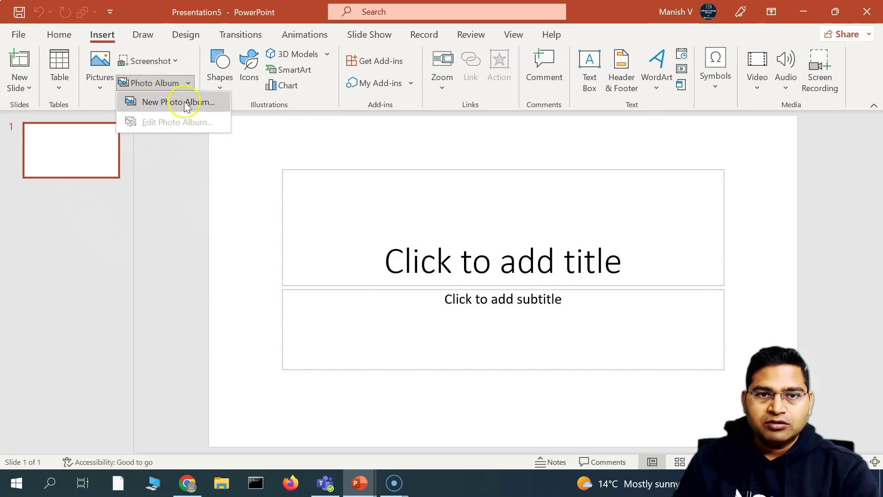
Start a New Photo Album, opening the picture file browser.
{"action": "left_click", "coordinate": [185, 105]}
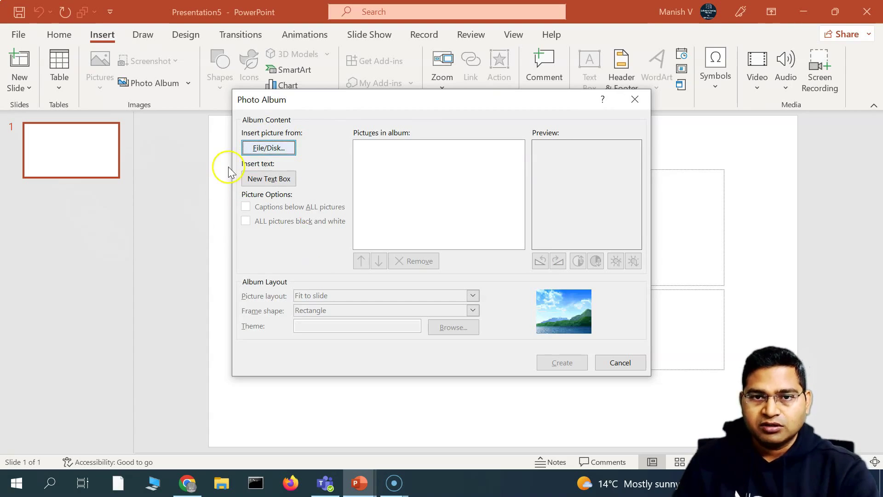
Insert the lavender, poppies, rose and sea photos from disk into the album's picture list.
{"action": "left_click", "coordinate": [280, 148]}
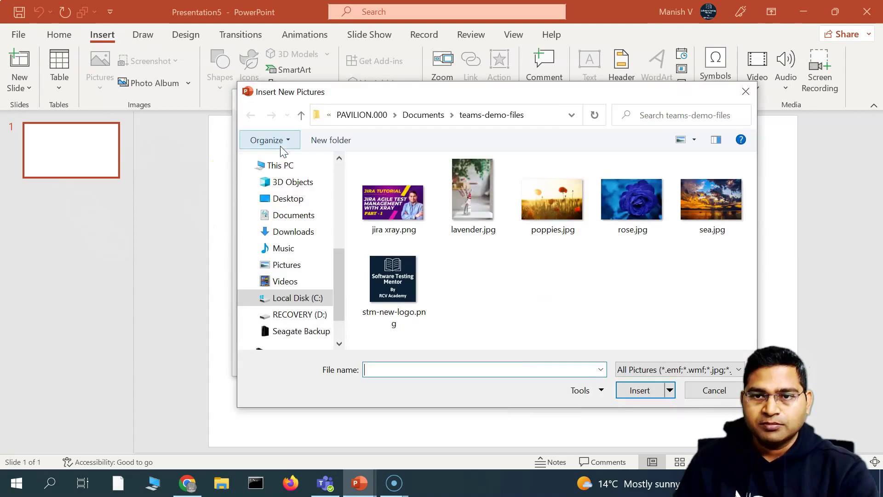
{"action": "mouse_move", "coordinate": [398, 93]}
{"action": "left_mouse_down"}
{"action": "mouse_move", "coordinate": [359, 191]}
{"action": "mouse_move", "coordinate": [318, 93]}
{"action": "left_mouse_up"}
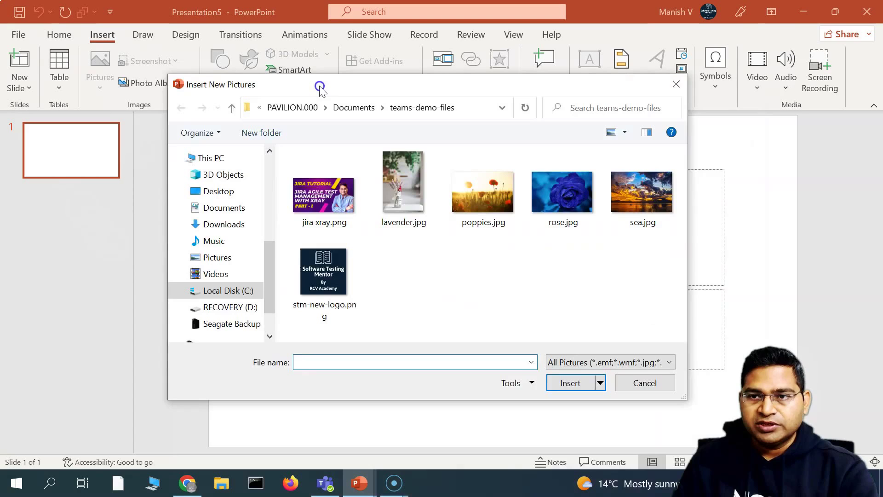
{"action": "left_click", "coordinate": [413, 220]}
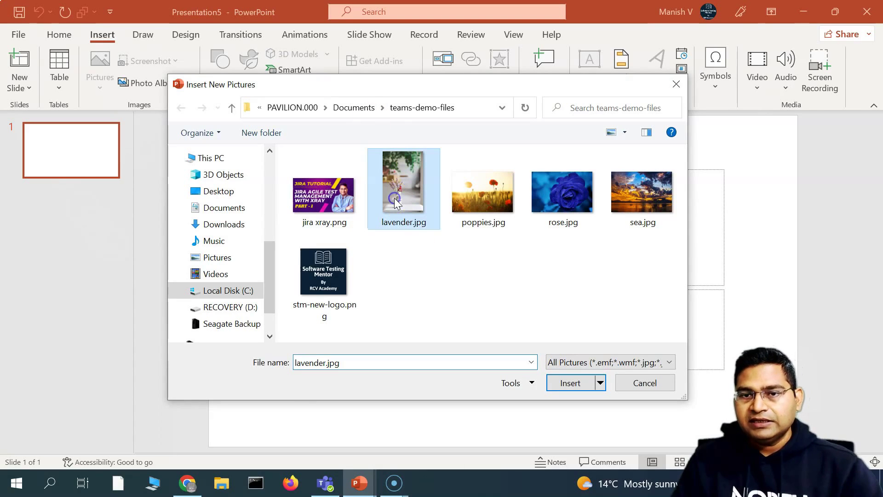
{"action": "left_click", "coordinate": [460, 201], "text": "ctrl"}
{"action": "left_click", "coordinate": [562, 200], "text": "ctrl"}
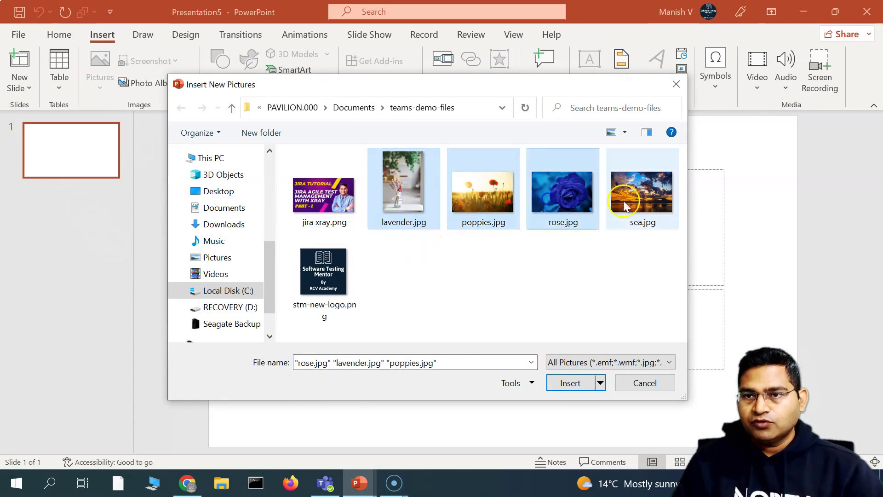
{"action": "left_click", "coordinate": [634, 201], "text": "ctrl"}
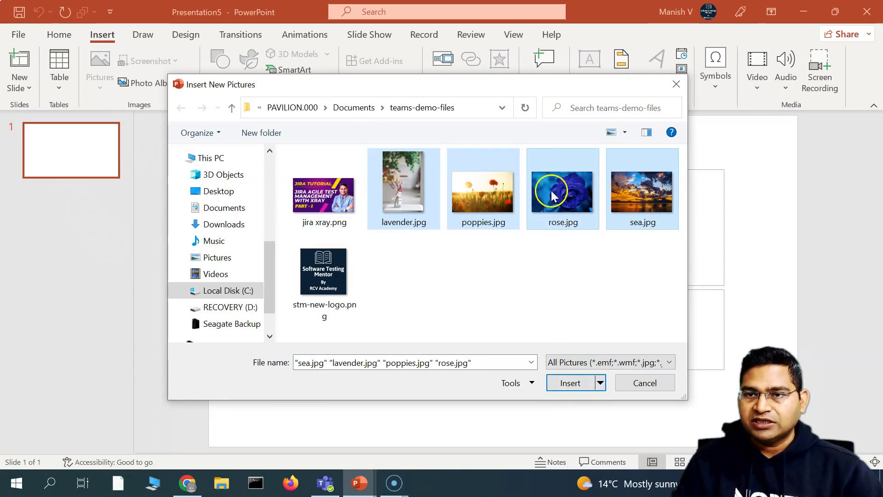
{"action": "left_click", "coordinate": [567, 385]}
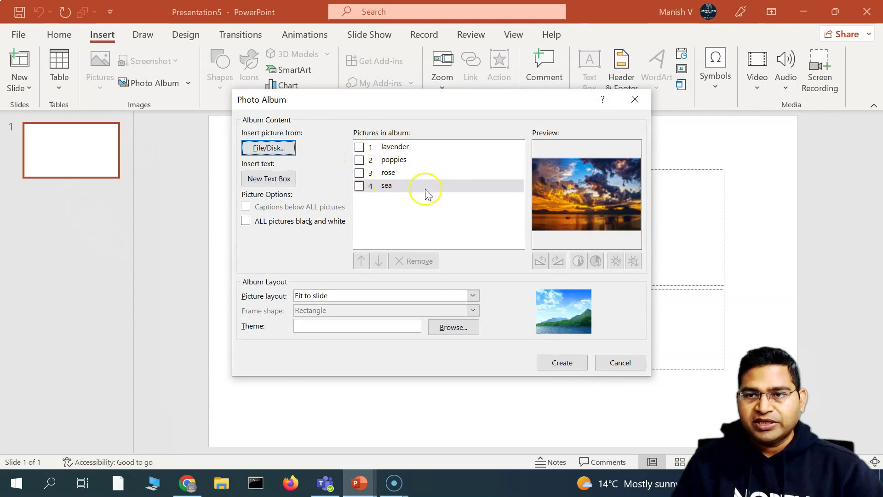
Preview lavender, poppies, rose and sea in turn, then tick the lavender photo for editing.
{"action": "left_click", "coordinate": [386, 148]}
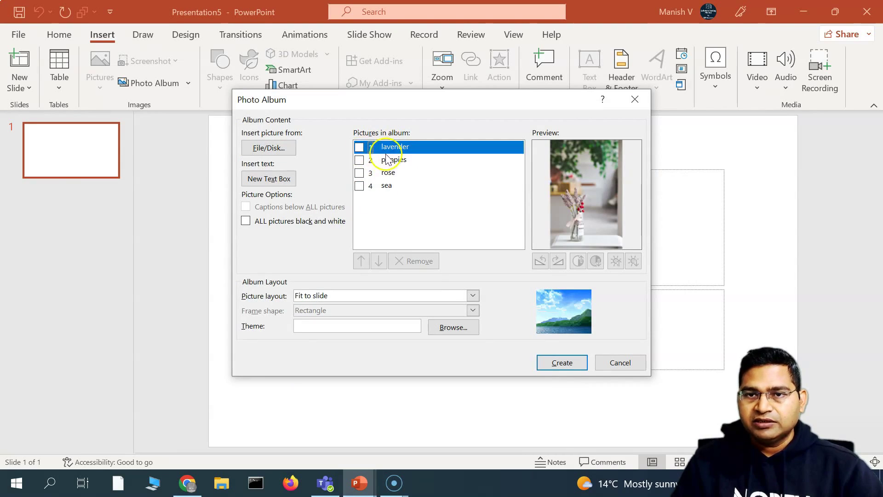
{"action": "left_click", "coordinate": [395, 160]}
{"action": "left_click", "coordinate": [394, 148]}
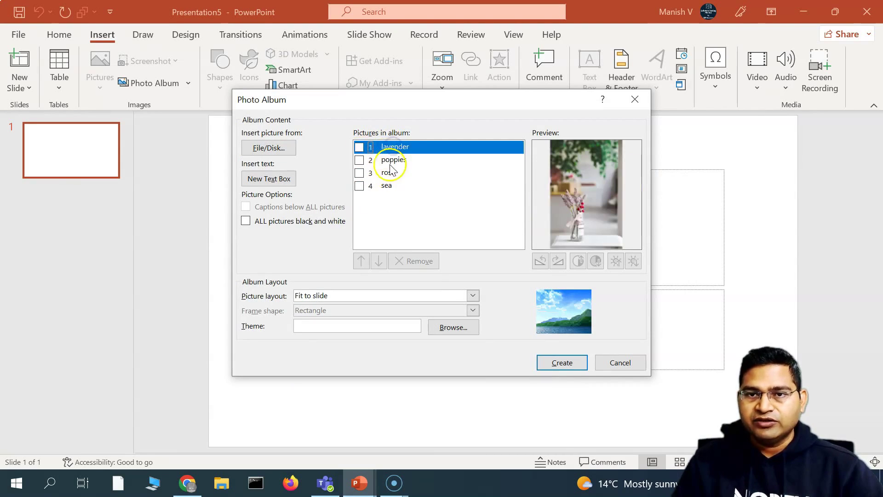
{"action": "left_click", "coordinate": [395, 161]}
{"action": "left_click", "coordinate": [388, 186]}
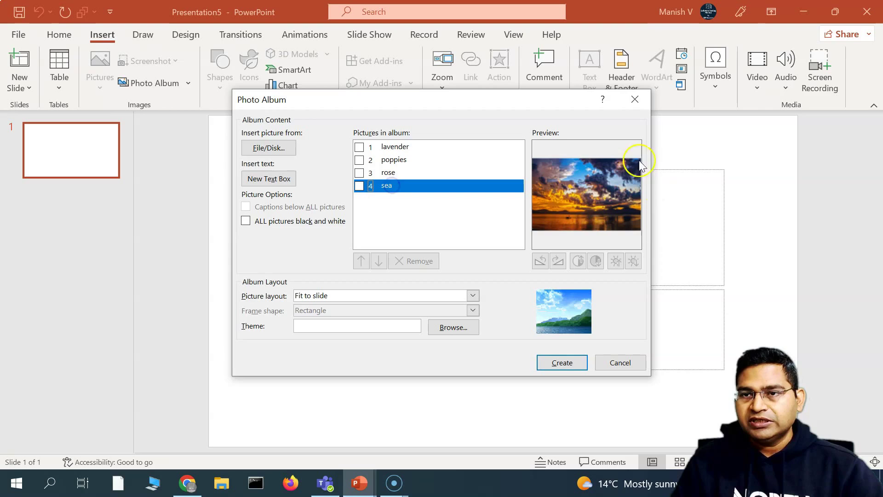
{"action": "left_click", "coordinate": [359, 147]}
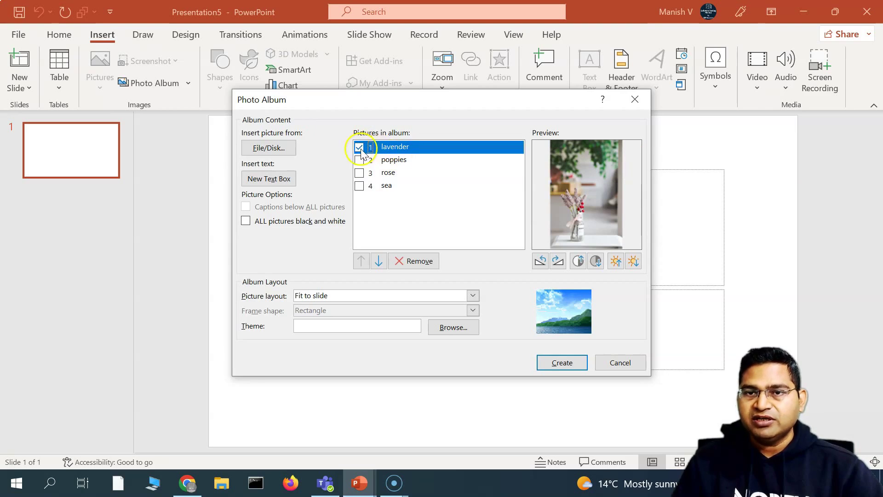
{"action": "left_click", "coordinate": [359, 147]}
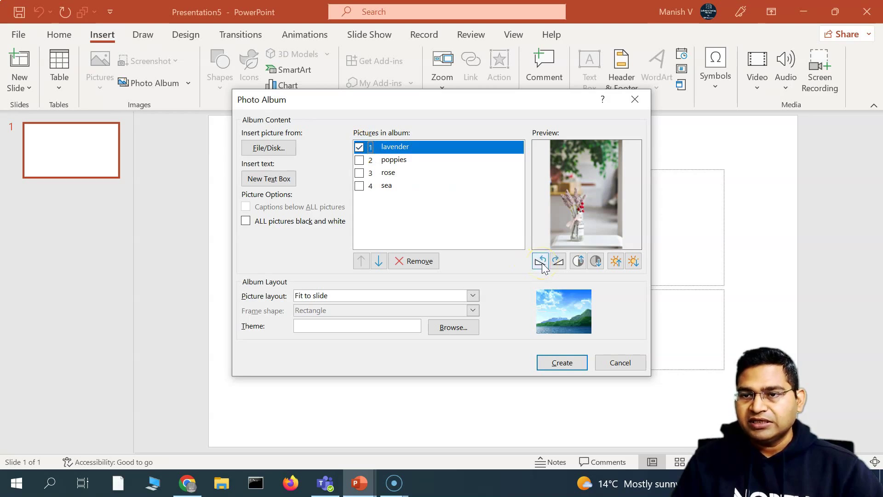
{"action": "left_click", "coordinate": [559, 264]}
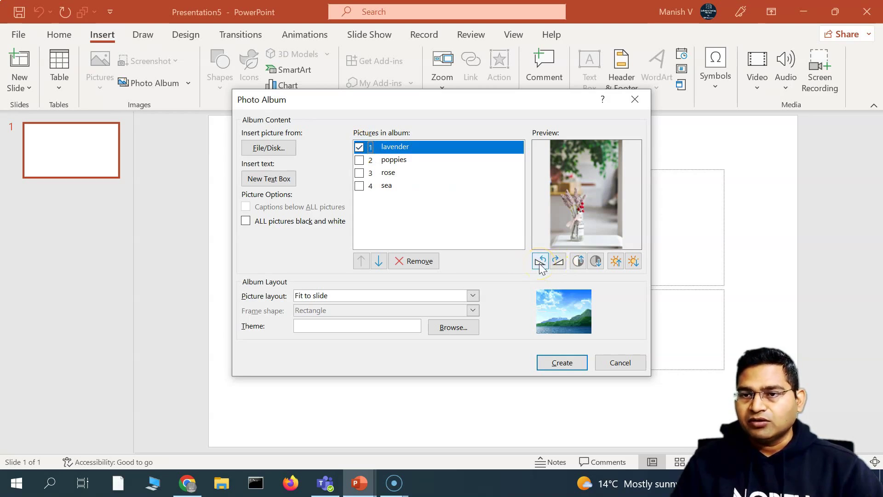
{"action": "left_click", "coordinate": [541, 262]}
{"action": "left_click", "coordinate": [540, 261]}
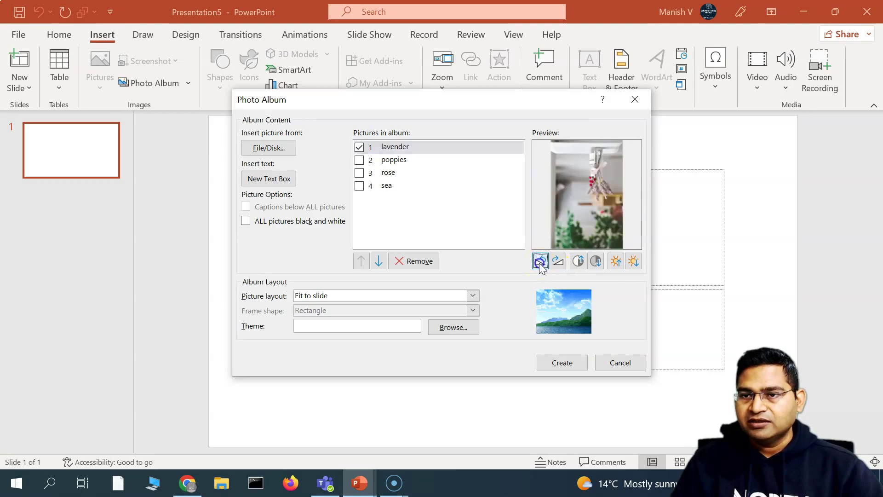
{"action": "left_click", "coordinate": [540, 264]}
{"action": "left_click", "coordinate": [540, 264]}
{"action": "left_click", "coordinate": [559, 264]}
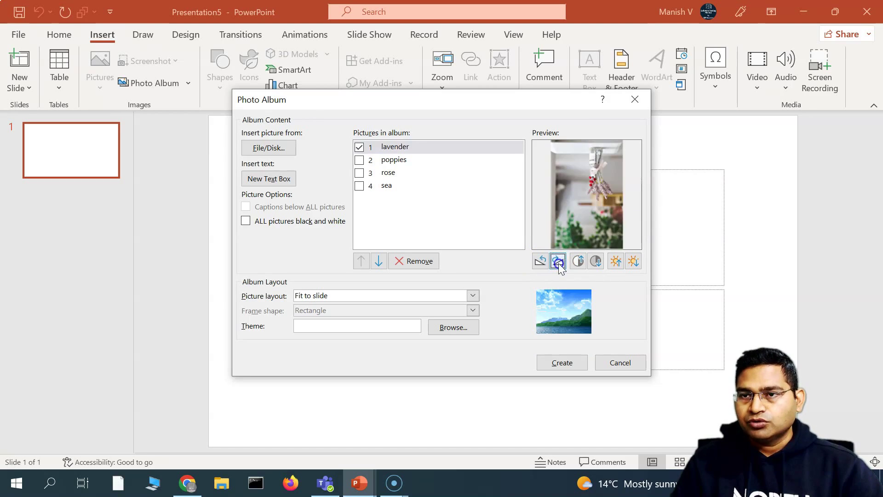
{"action": "left_click", "coordinate": [558, 263]}
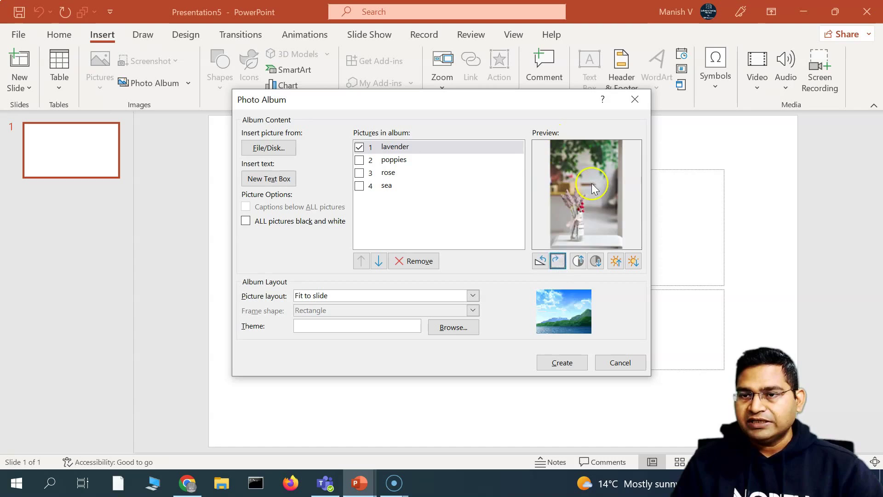
{"action": "left_click", "coordinate": [576, 264]}
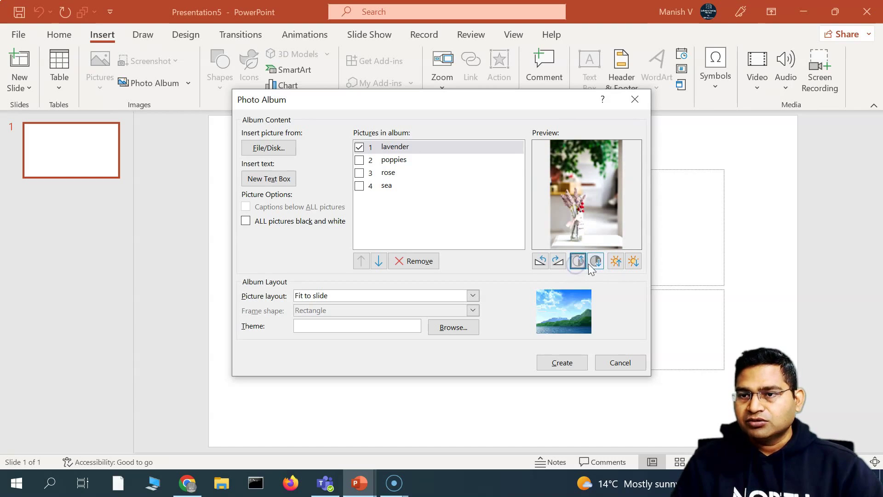
{"action": "left_click", "coordinate": [594, 266]}
{"action": "left_click", "coordinate": [578, 263]}
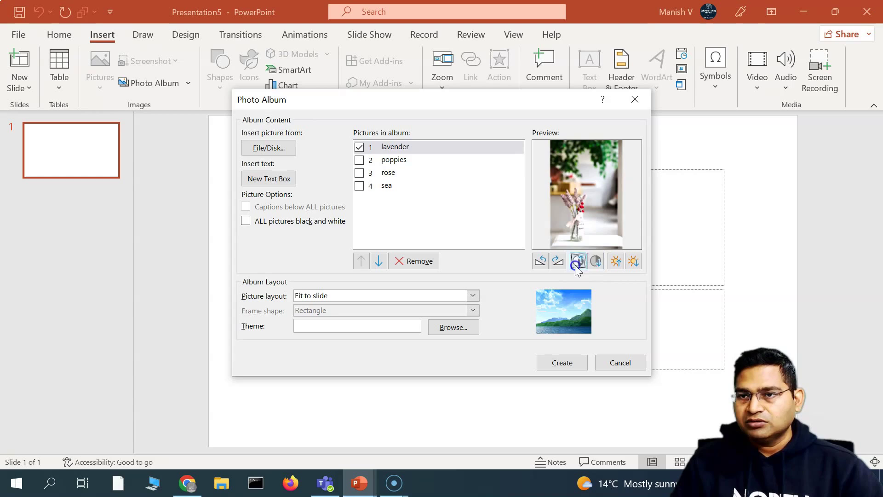
{"action": "left_click", "coordinate": [578, 262]}
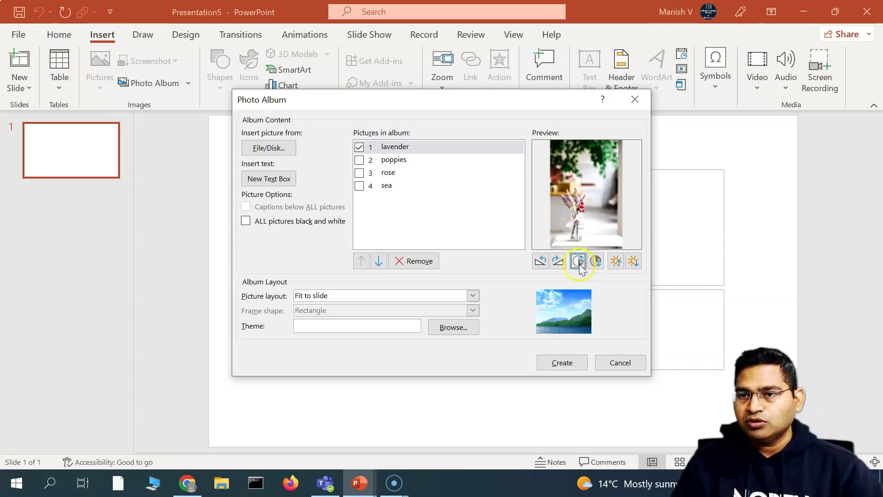
{"action": "left_click", "coordinate": [617, 267]}
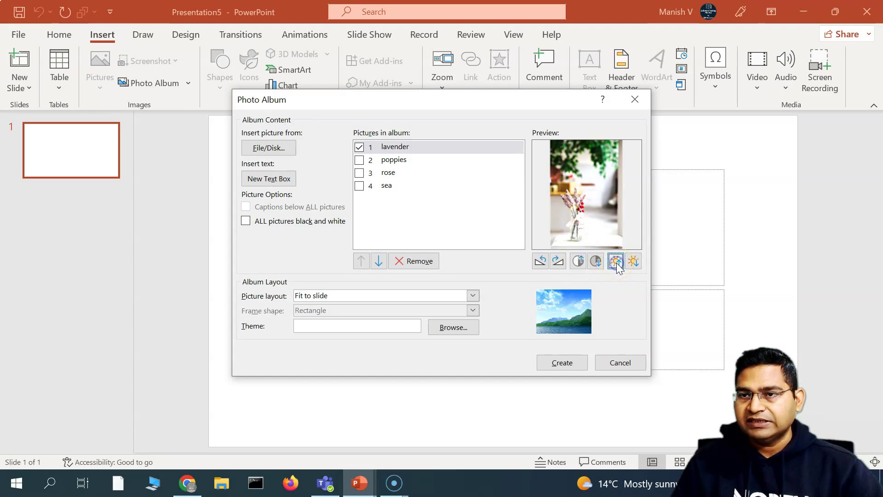
{"action": "left_click", "coordinate": [633, 263]}
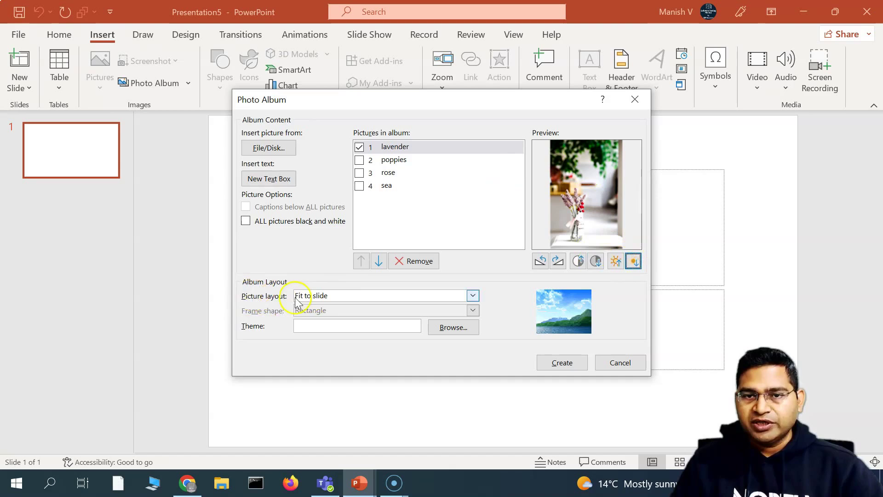
Try 2- and 4-picture layouts, settling on '2 pictures with title' per slide.
{"action": "left_click", "coordinate": [345, 301]}
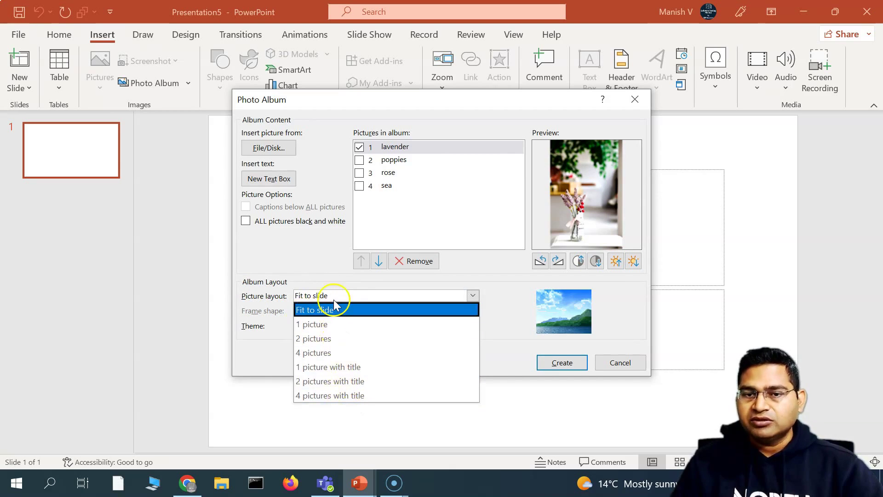
{"action": "left_click", "coordinate": [328, 339]}
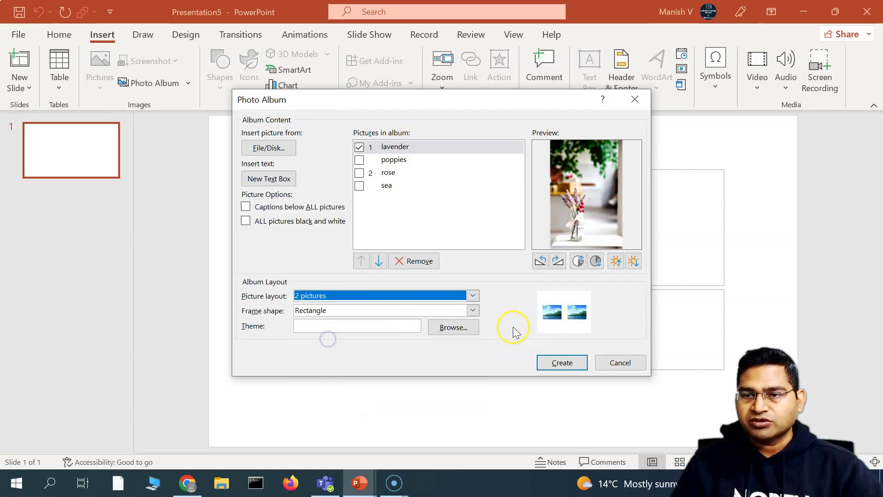
{"action": "left_click", "coordinate": [380, 295]}
{"action": "left_click", "coordinate": [359, 351]}
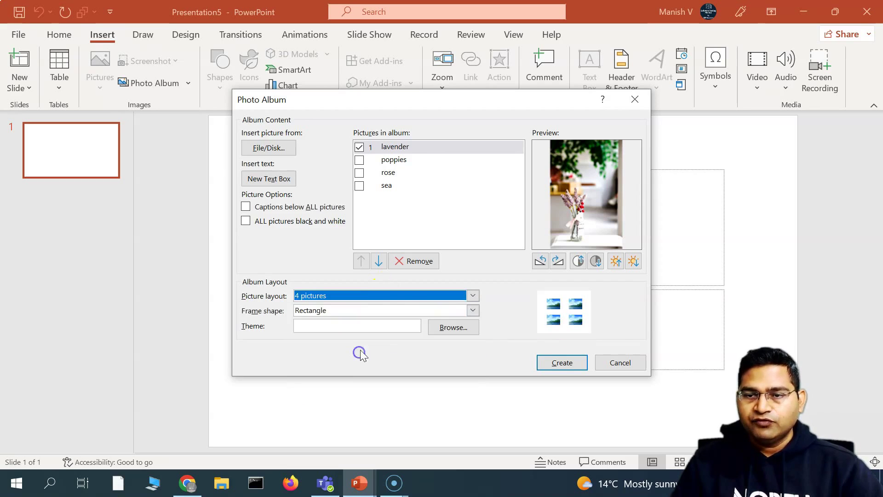
{"action": "left_click", "coordinate": [384, 294]}
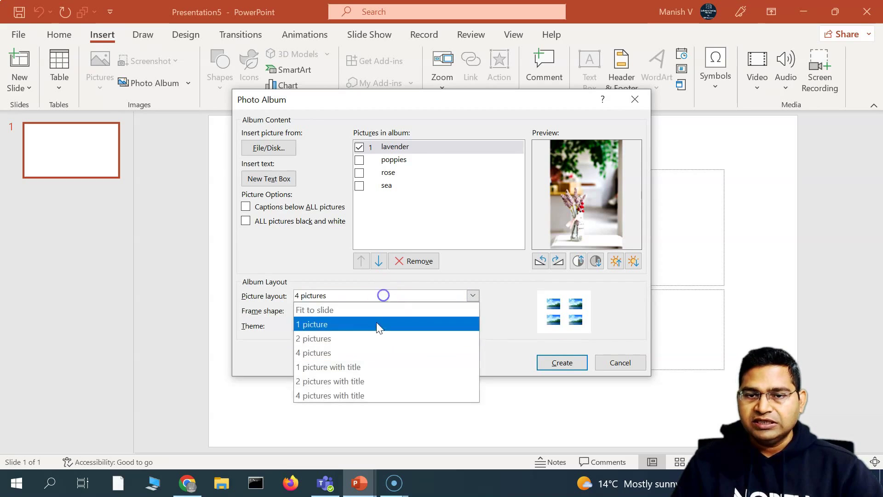
{"action": "left_click", "coordinate": [353, 381]}
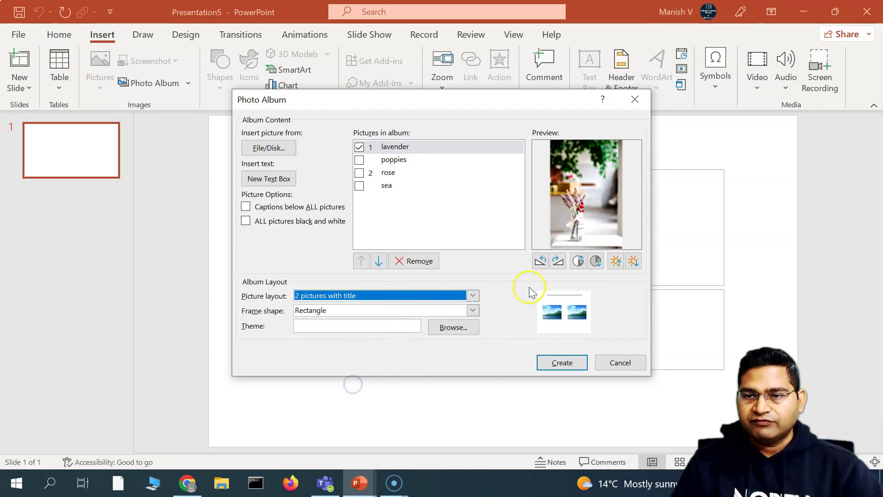
Try rounded rectangle, simple black and soft edge frames, settling on 'Compound Frame, Black'.
{"action": "left_click", "coordinate": [325, 313]}
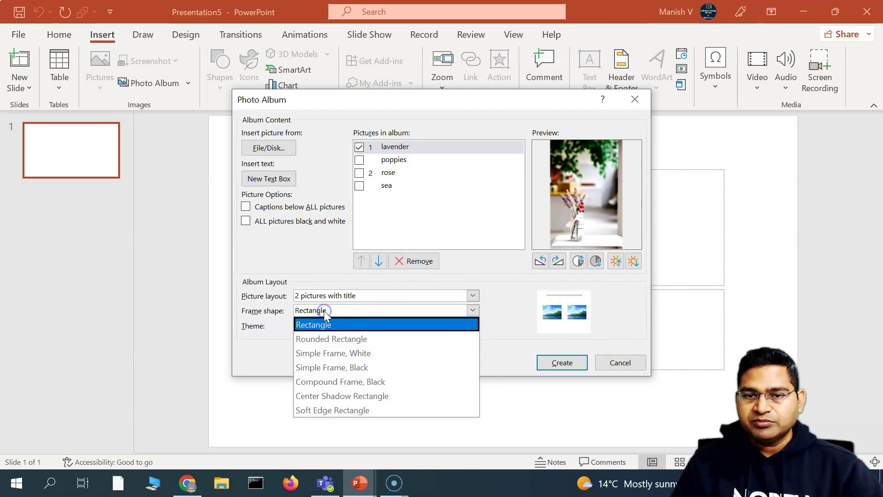
{"action": "left_click", "coordinate": [343, 343]}
{"action": "left_click", "coordinate": [351, 311]}
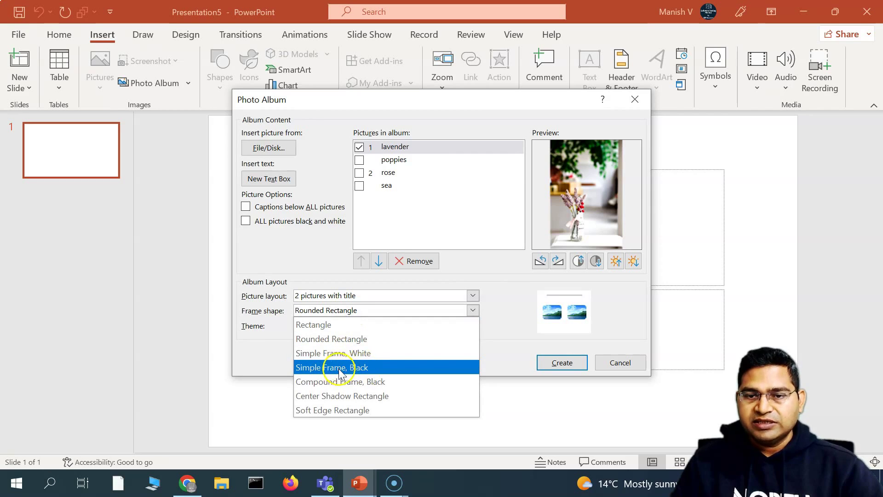
{"action": "left_click", "coordinate": [339, 367]}
{"action": "left_click", "coordinate": [354, 312]}
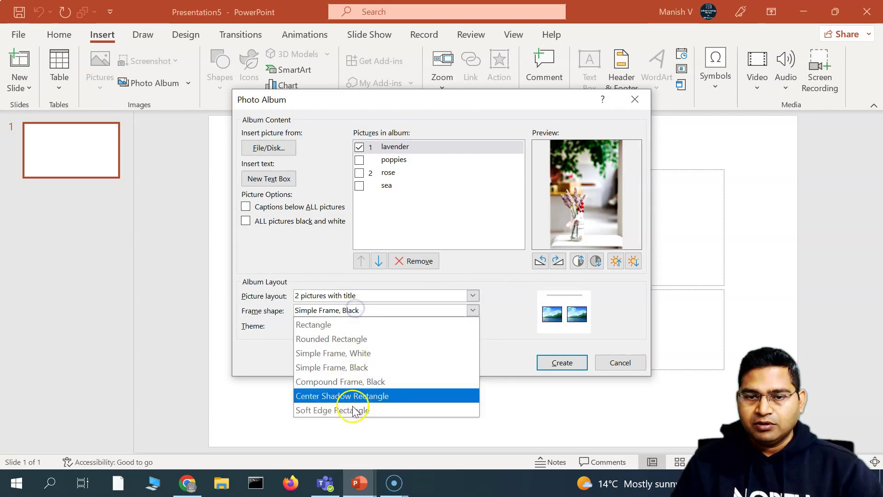
{"action": "left_click", "coordinate": [326, 413]}
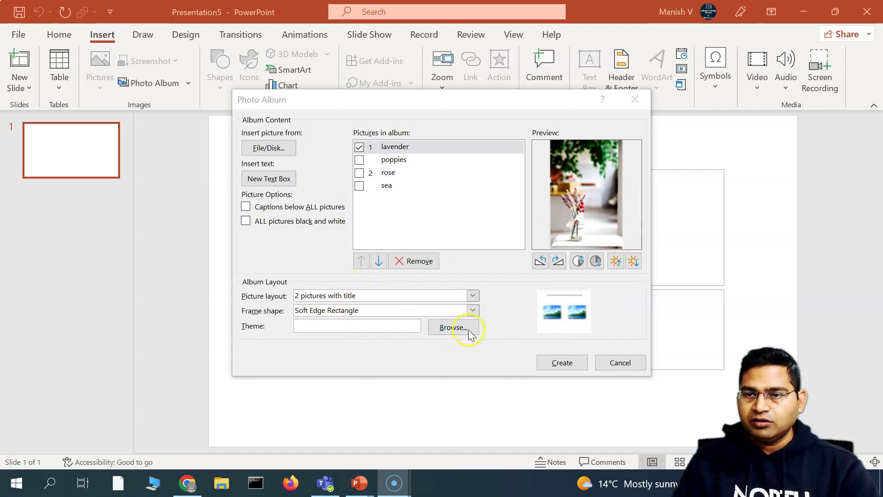
{"action": "left_click", "coordinate": [438, 311]}
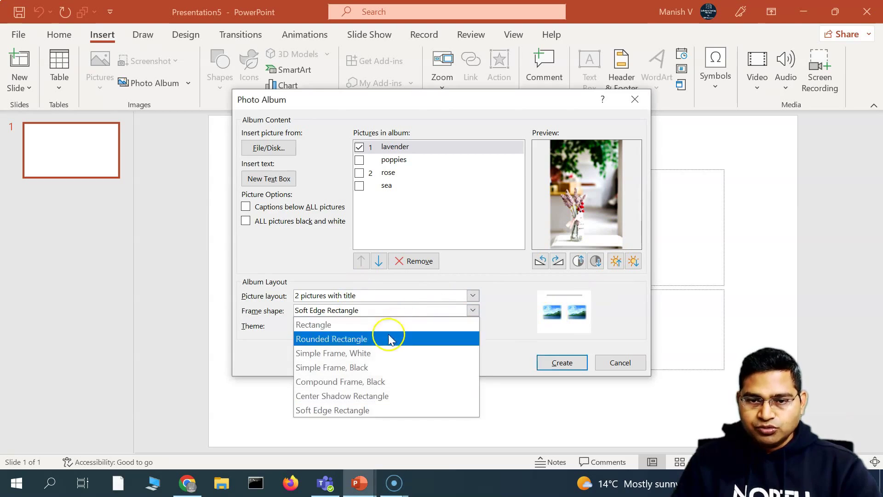
{"action": "left_click", "coordinate": [392, 384]}
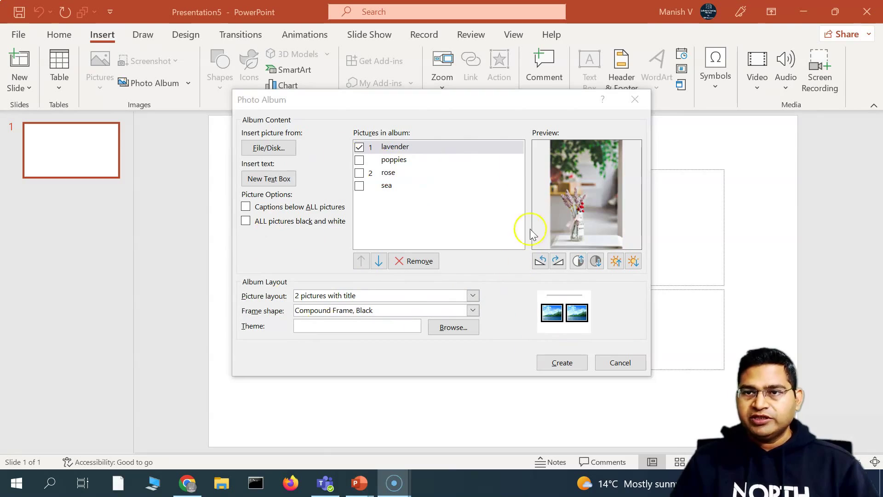
Create the three-slide album and review the title slide and both photo slides.
{"action": "left_click", "coordinate": [565, 363]}
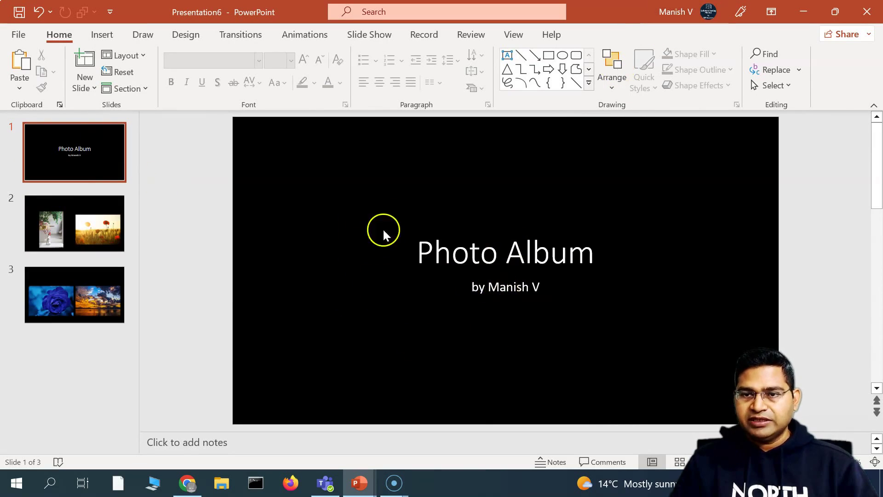
{"action": "left_click", "coordinate": [74, 242]}
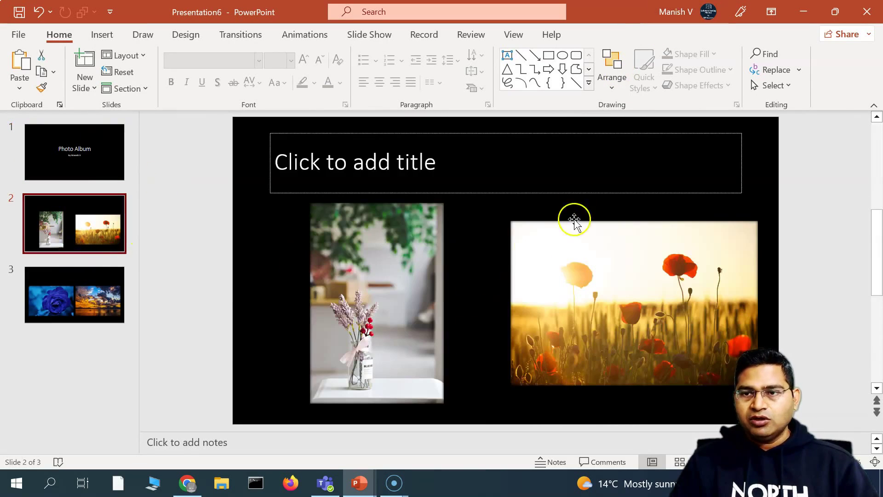
{"action": "left_click", "coordinate": [62, 299]}
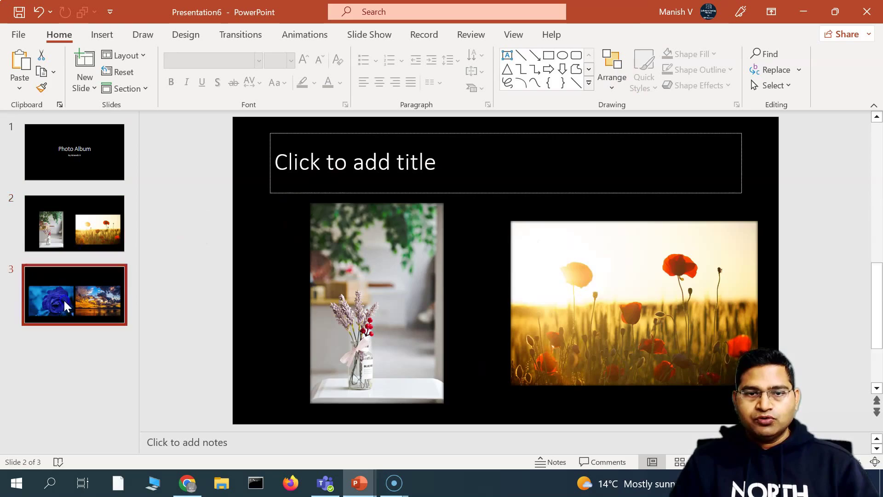
{"action": "left_click", "coordinate": [90, 207]}
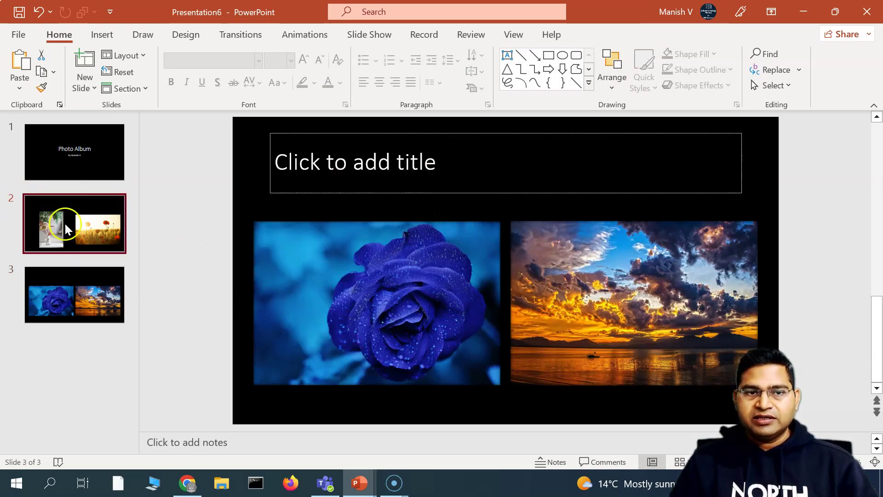
{"action": "left_click", "coordinate": [364, 159]}
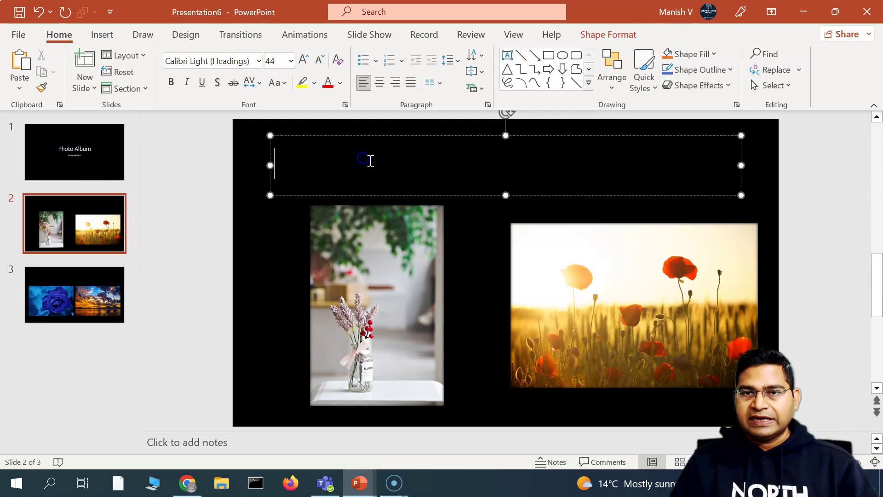
{"action": "left_click", "coordinate": [83, 163]}
{"action": "left_click", "coordinate": [73, 304]}
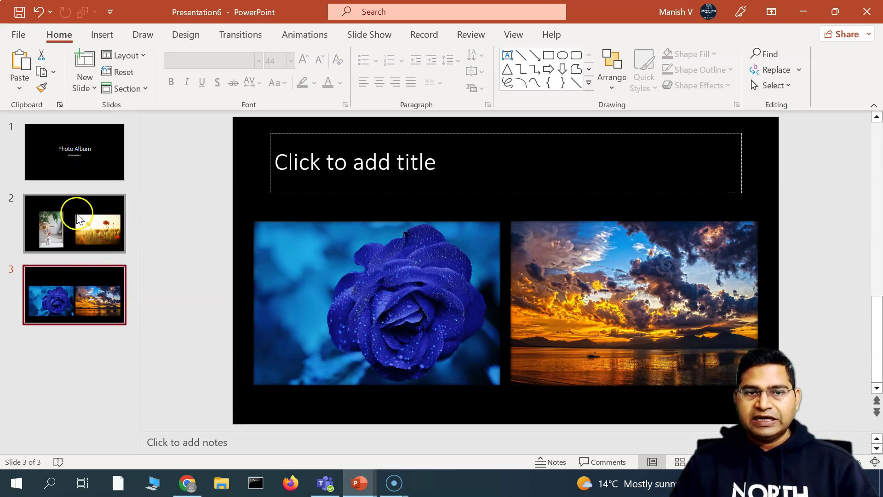
Edit the album to Rounded Rectangle frames, update it, and check slide 2's rounded photos.
{"action": "left_click", "coordinate": [88, 157]}
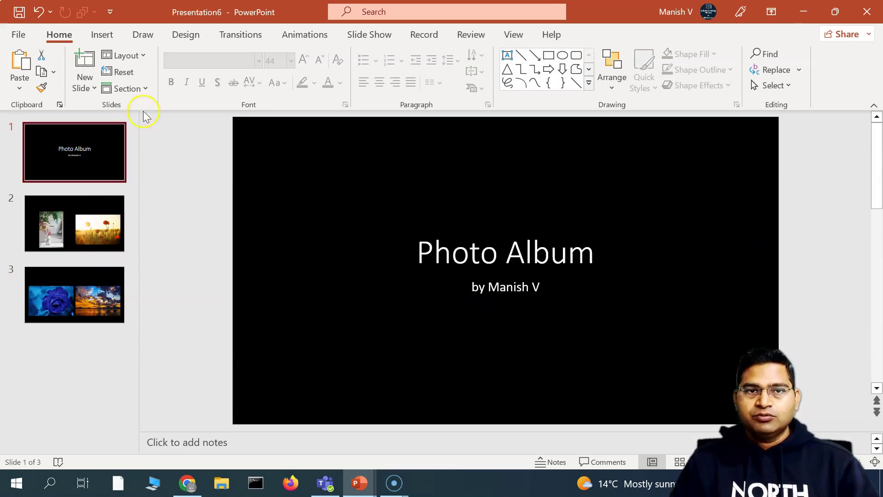
{"action": "left_click", "coordinate": [102, 36]}
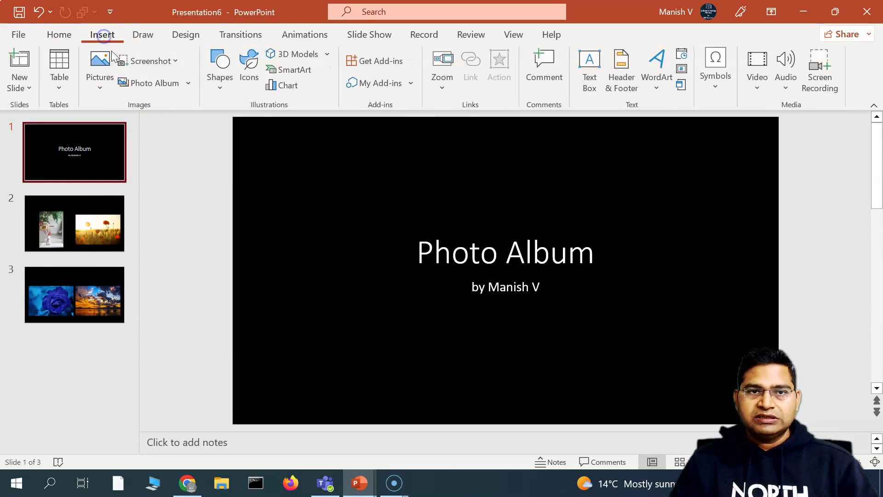
{"action": "left_click", "coordinate": [187, 84]}
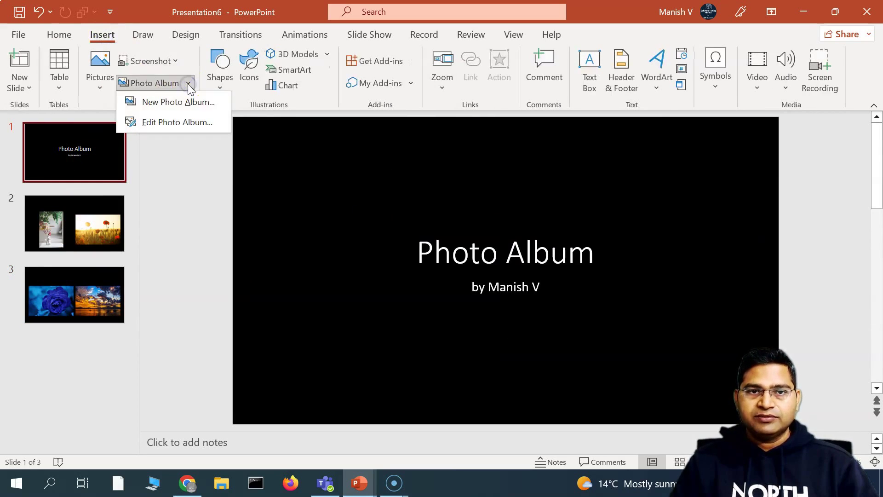
{"action": "left_click", "coordinate": [180, 123]}
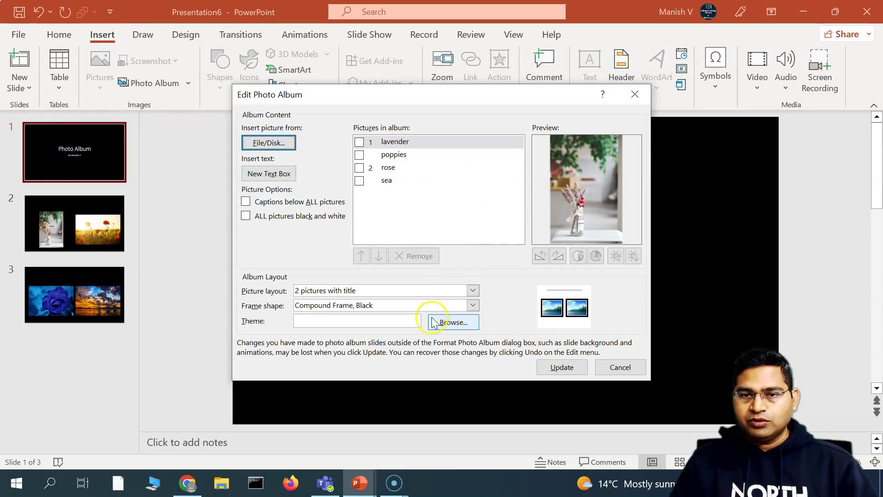
{"action": "left_click", "coordinate": [473, 305]}
{"action": "left_click", "coordinate": [360, 331]}
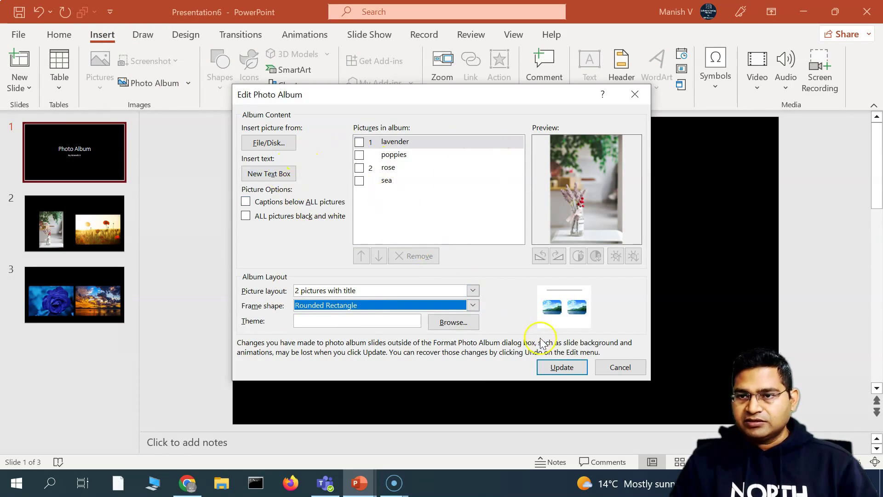
{"action": "left_click", "coordinate": [557, 367]}
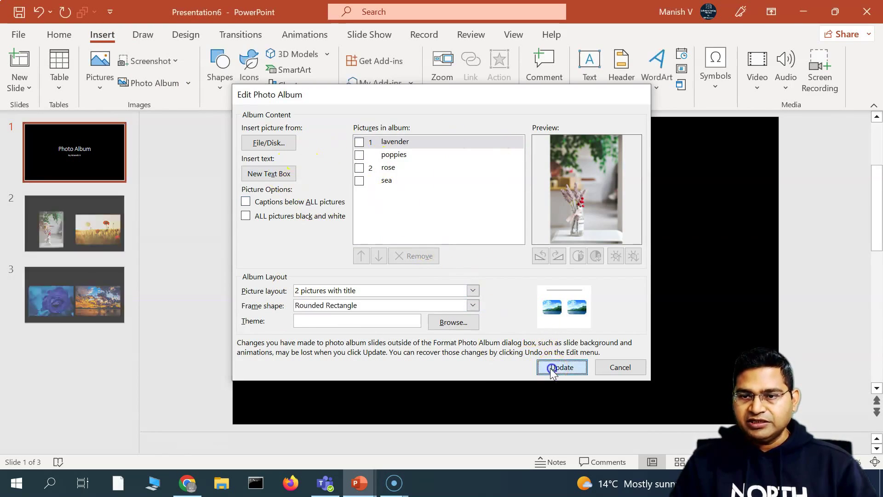
{"action": "left_click", "coordinate": [73, 243]}
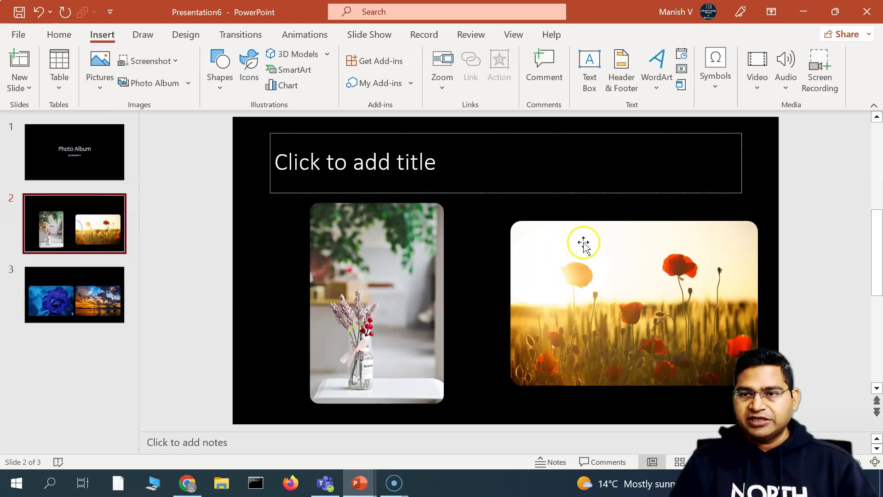
Edit the album via the title slide to '1 picture' layout with Rectangle frames and update.
{"action": "left_click", "coordinate": [84, 130]}
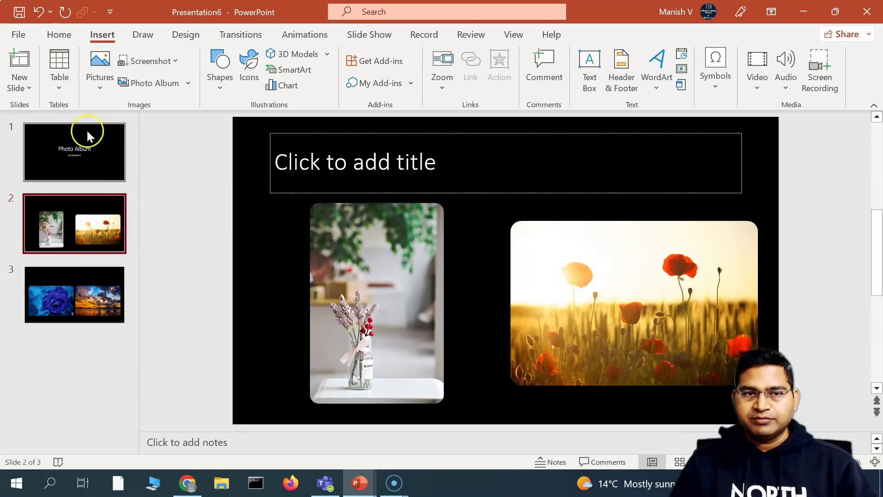
{"action": "right_click", "coordinate": [81, 144]}
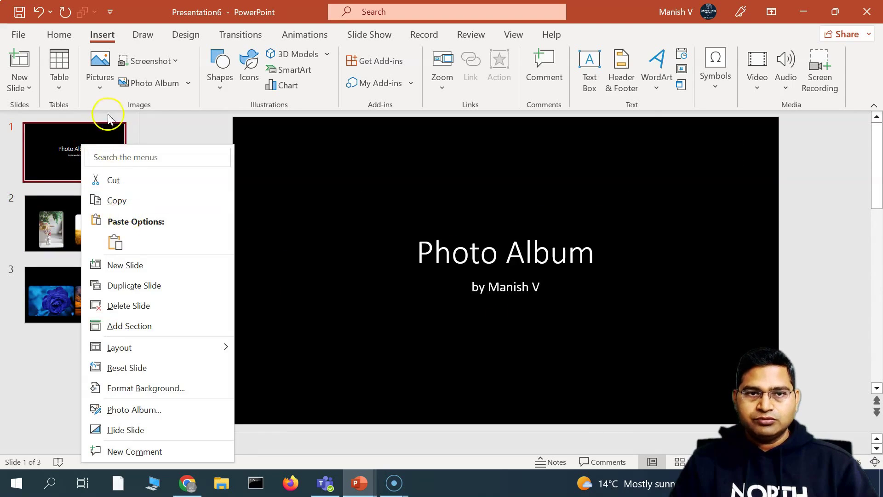
{"action": "left_click", "coordinate": [472, 292]}
{"action": "left_click", "coordinate": [380, 316]}
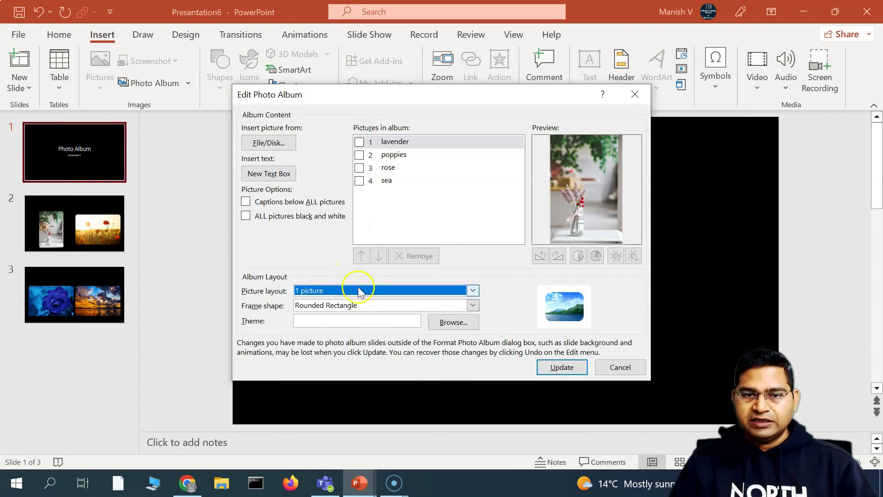
{"action": "left_click", "coordinate": [380, 305]}
{"action": "left_click", "coordinate": [338, 316]}
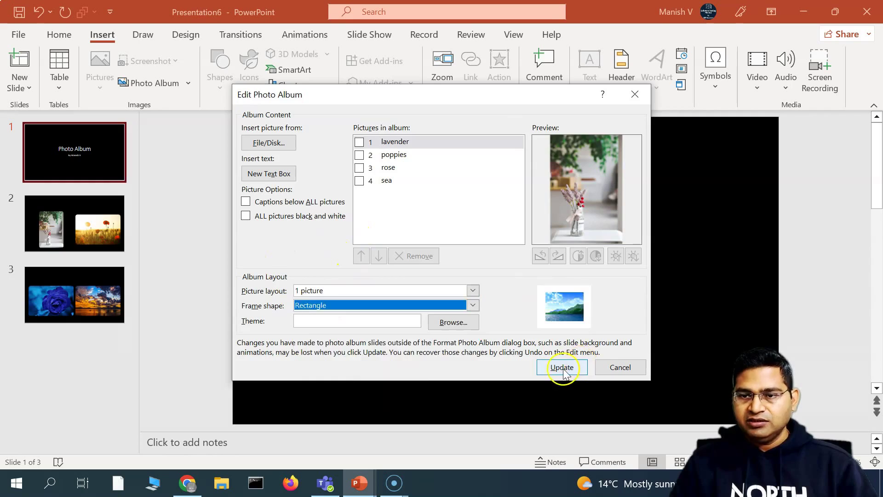
{"action": "left_click", "coordinate": [562, 367]}
{"action": "left_click", "coordinate": [68, 221]}
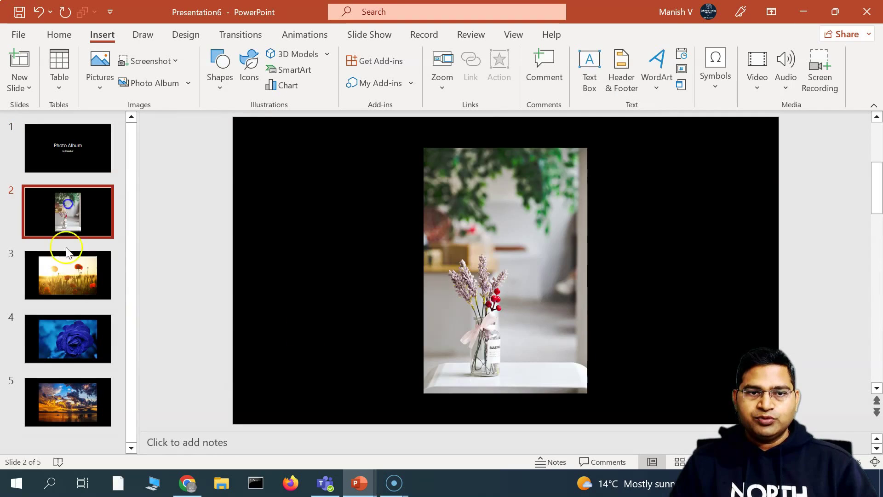
{"action": "left_click", "coordinate": [69, 284]}
{"action": "left_click", "coordinate": [71, 342]}
{"action": "left_click", "coordinate": [69, 398]}
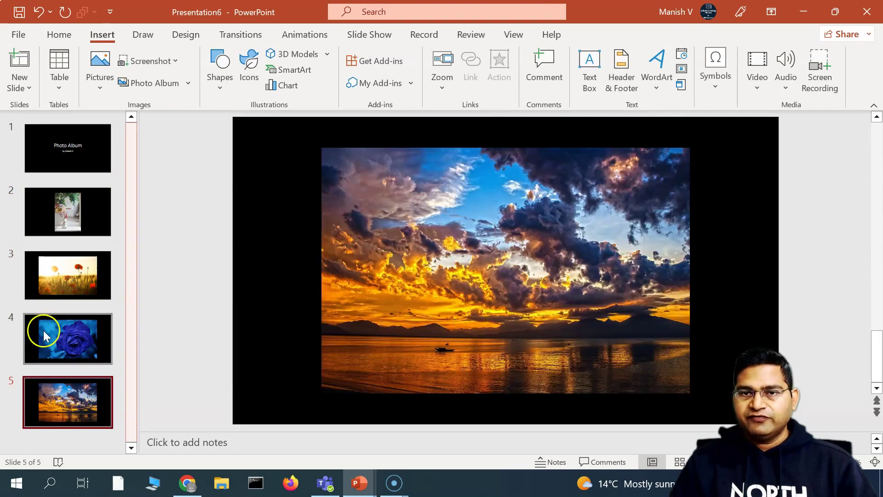